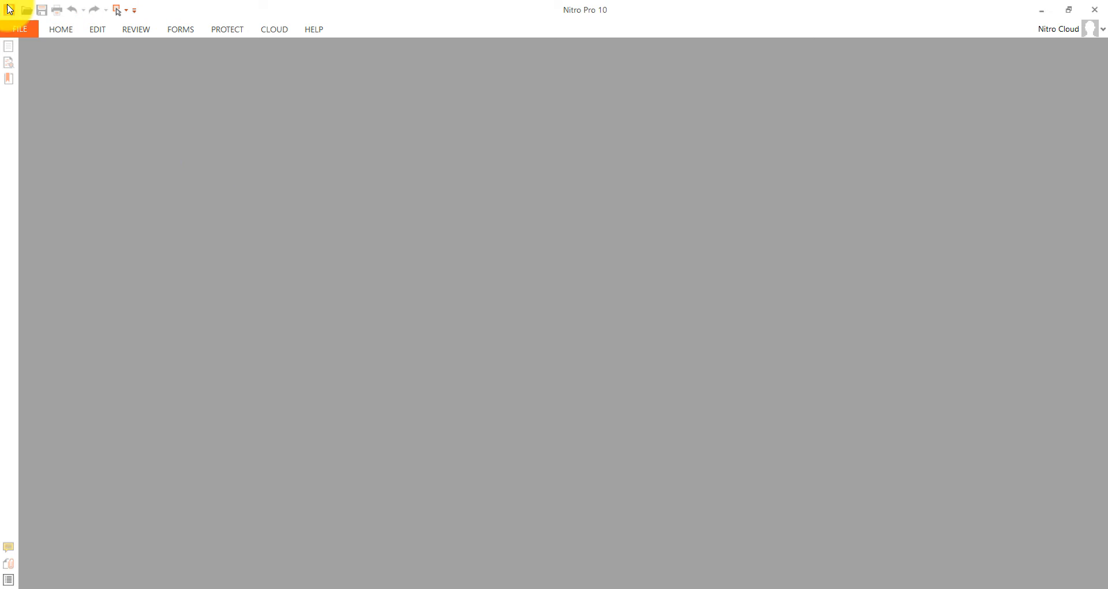
- Open the document CAD LAB - Exercises.pdf at the Exercise II page with Figures 1 and 2
{"action": "left_click", "coordinate": [61, 29]}
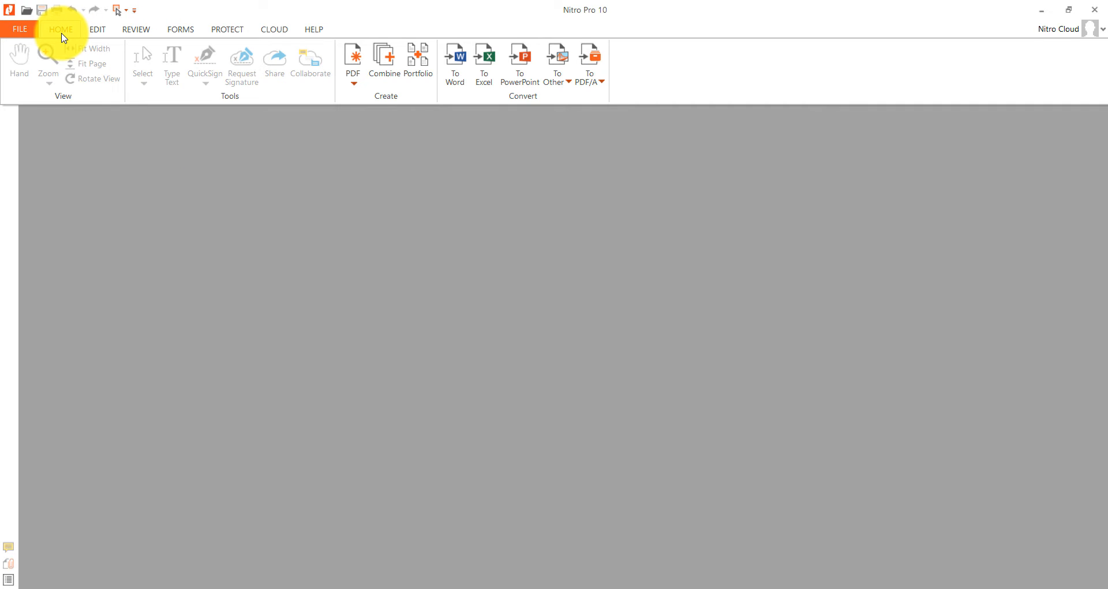
{"action": "left_click", "coordinate": [61, 35]}
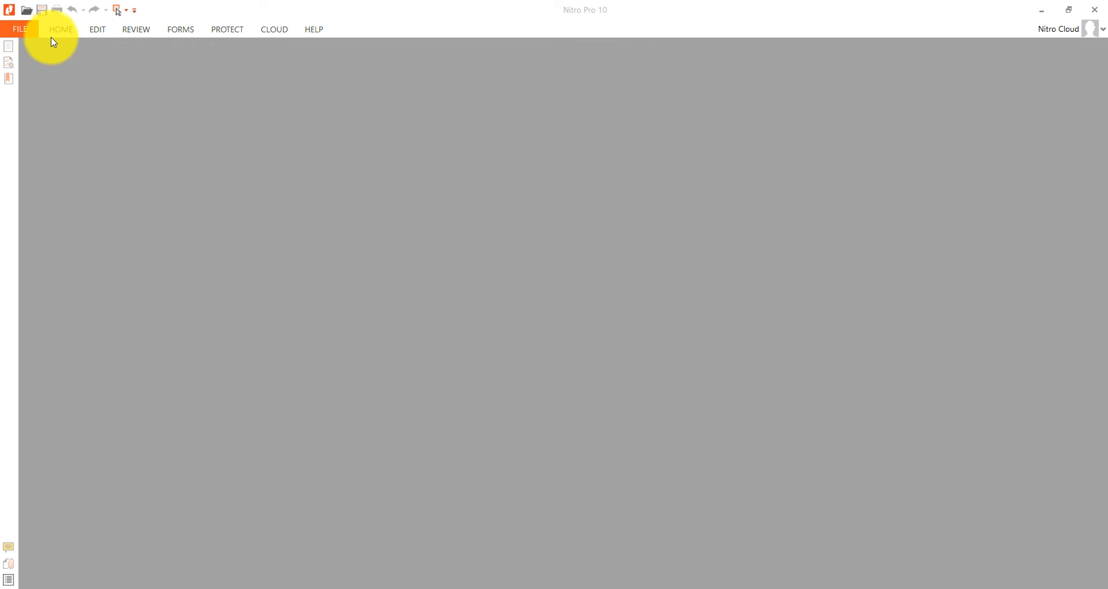
{"action": "left_click", "coordinate": [19, 29]}
{"action": "left_click", "coordinate": [456, 149]}
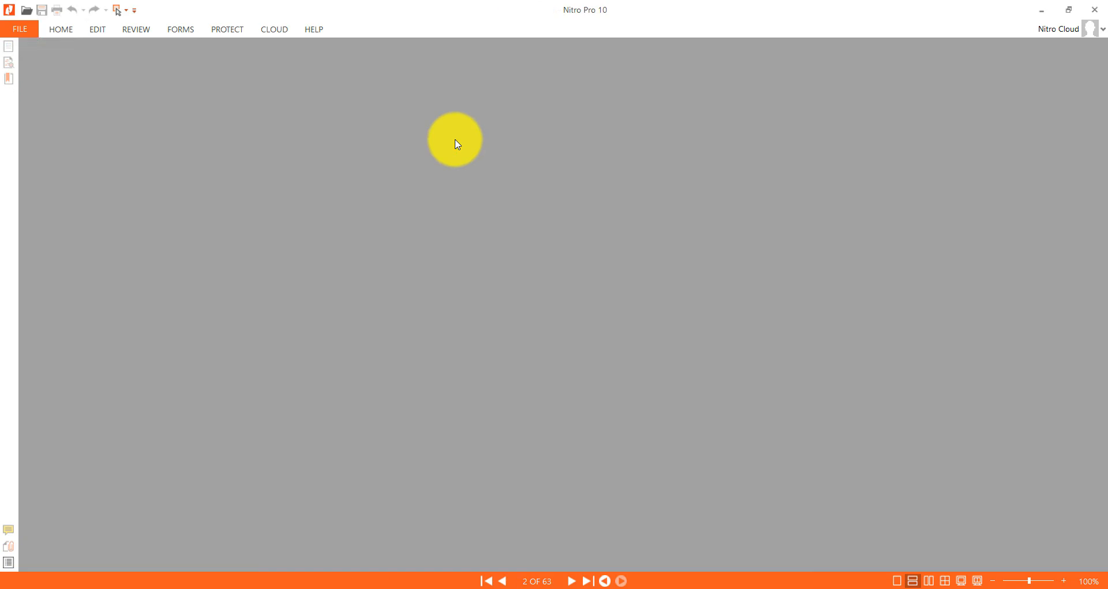
{"action": "scroll", "coordinate": [770, 272], "scroll_direction": "up", "scroll_amount": 1}
{"action": "scroll", "coordinate": [770, 272], "scroll_direction": "up", "scroll_amount": 5}
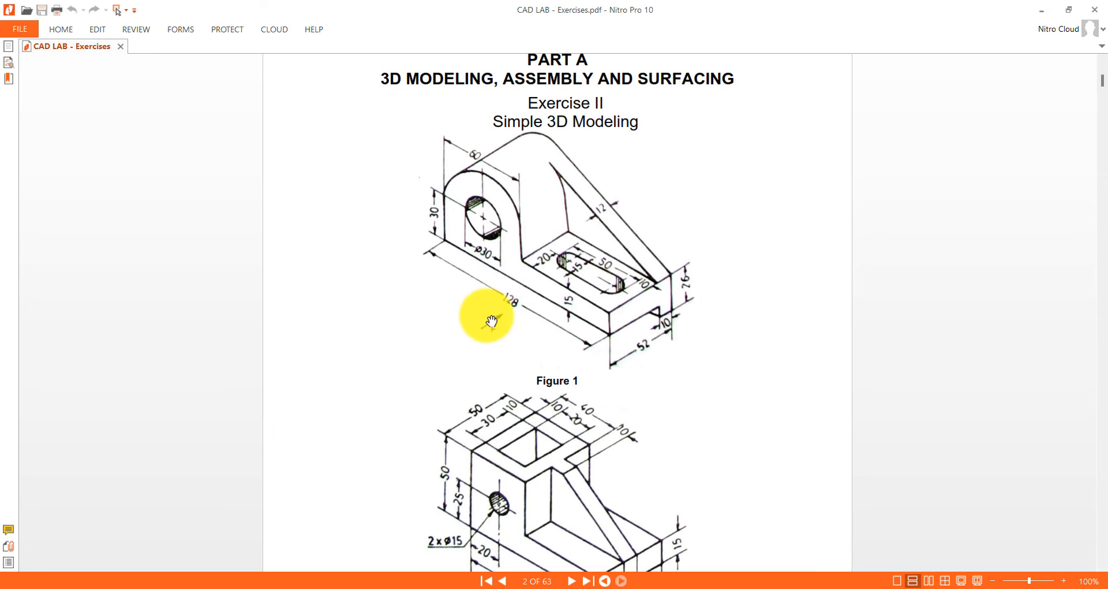
{"action": "scroll", "coordinate": [491, 242], "scroll_direction": "down", "scroll_amount": 3}
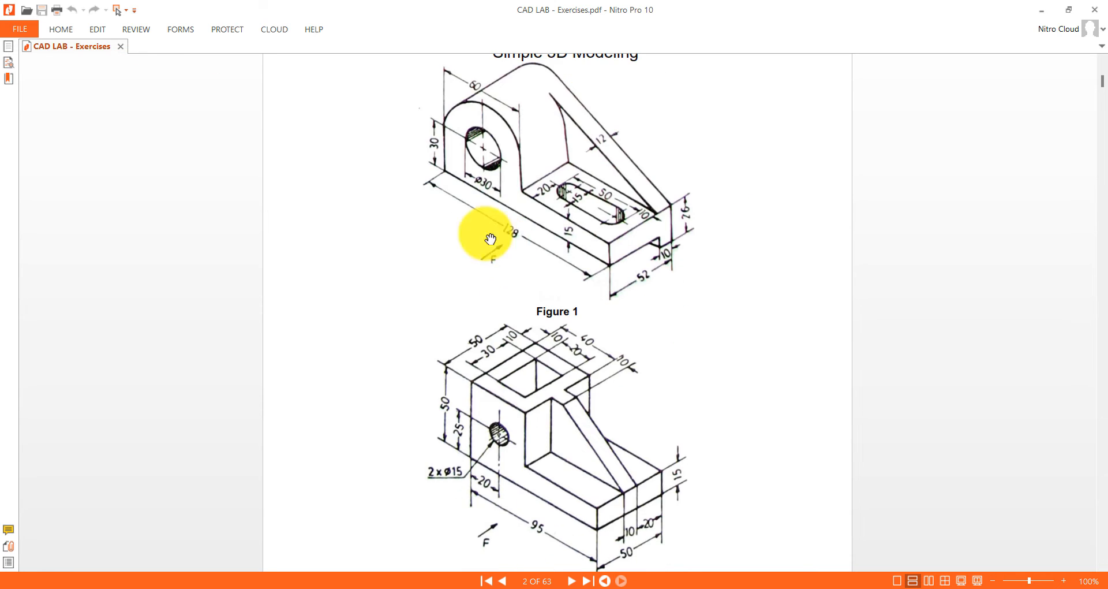
{"action": "left_click", "coordinate": [98, 30]}
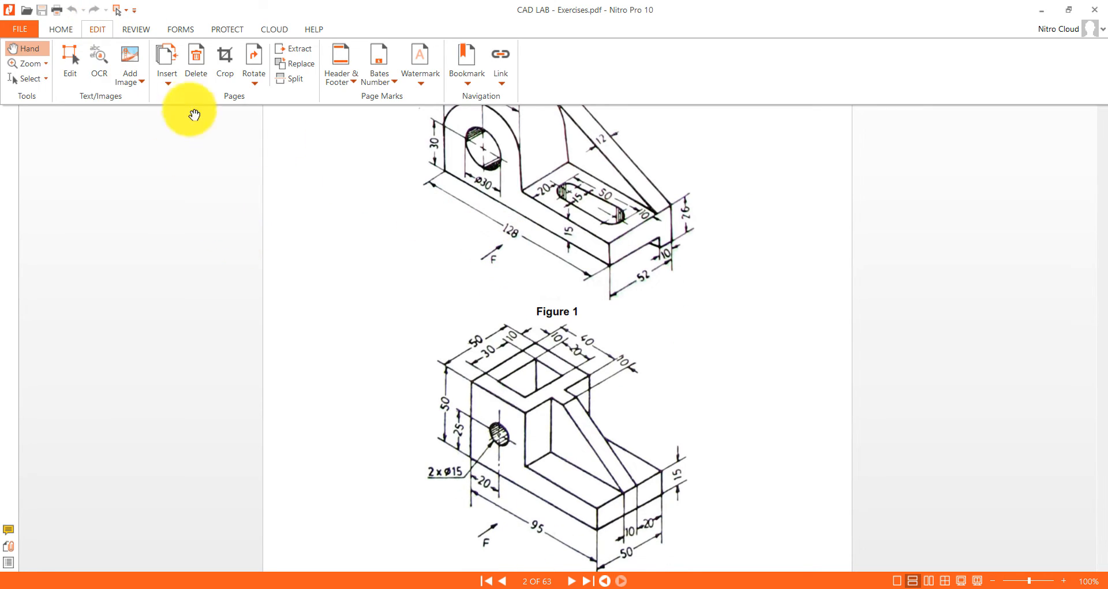
{"action": "left_click", "coordinate": [166, 81]}
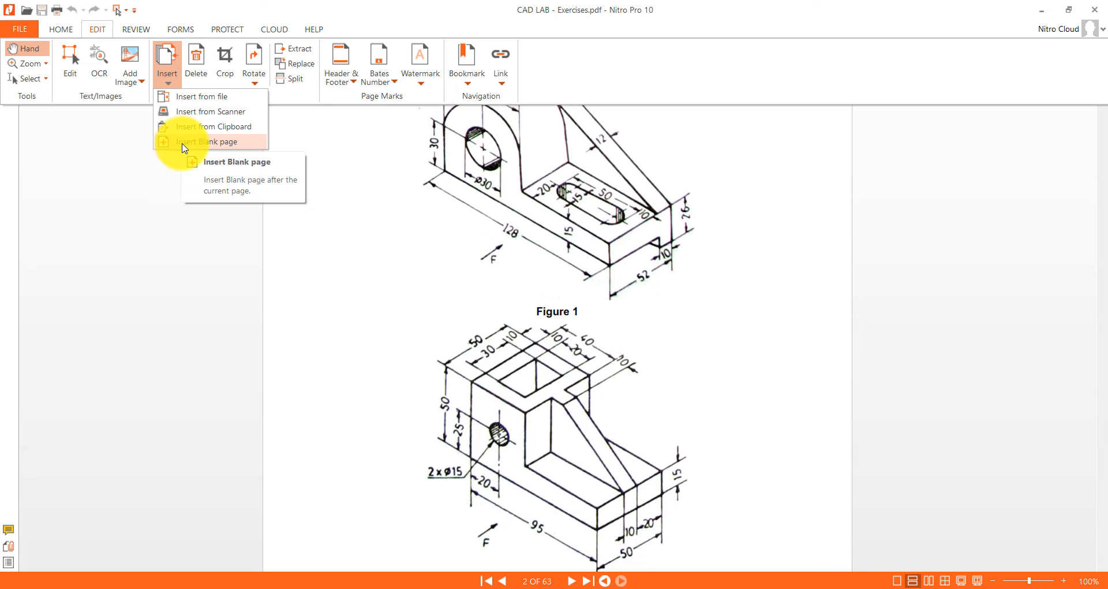
{"action": "left_click", "coordinate": [221, 103]}
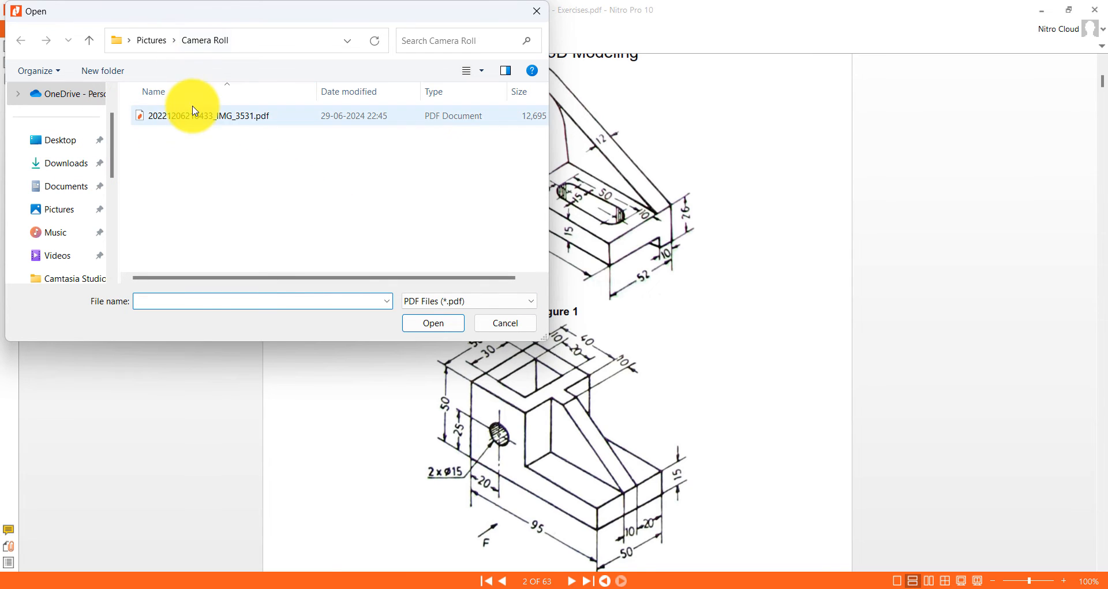
{"action": "left_click", "coordinate": [179, 119]}
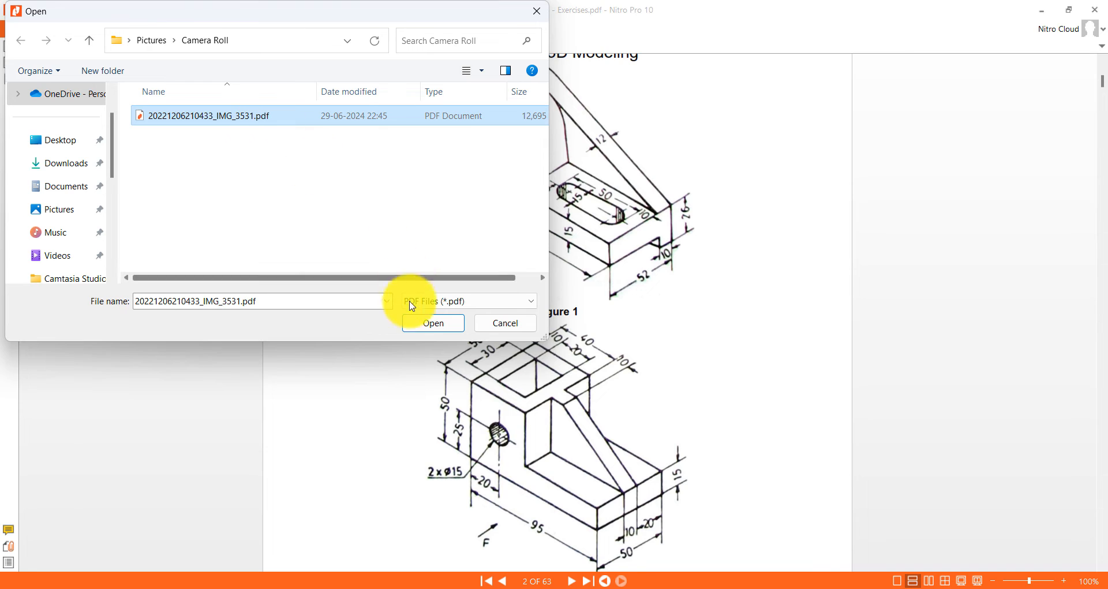
{"action": "left_click", "coordinate": [427, 326]}
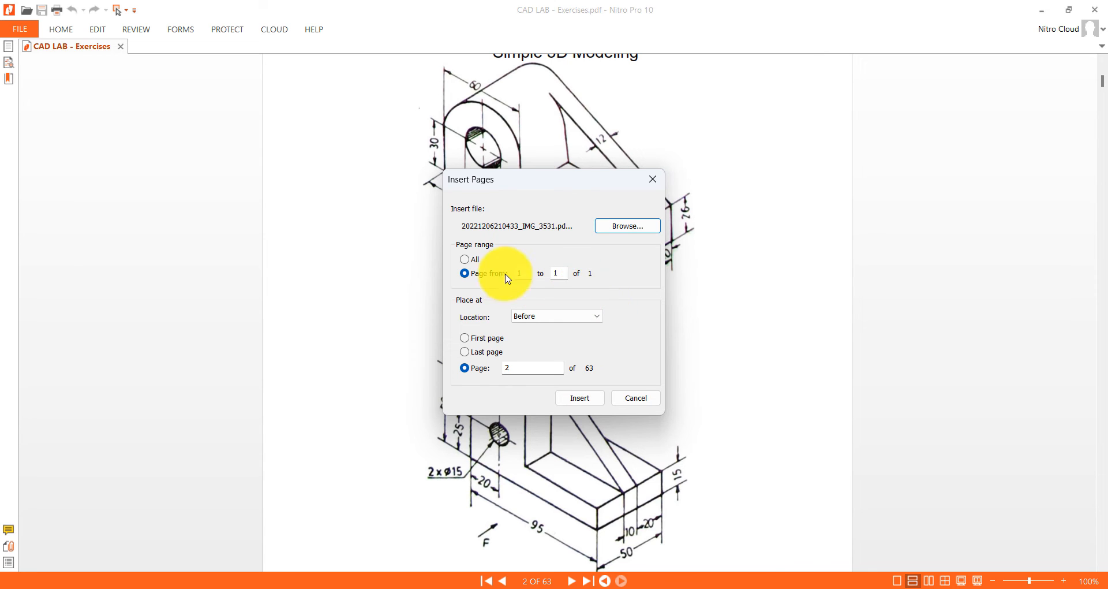
- Insert page range 1 to 1 of the chosen file before page 2 of the document
{"action": "left_click", "coordinate": [463, 259]}
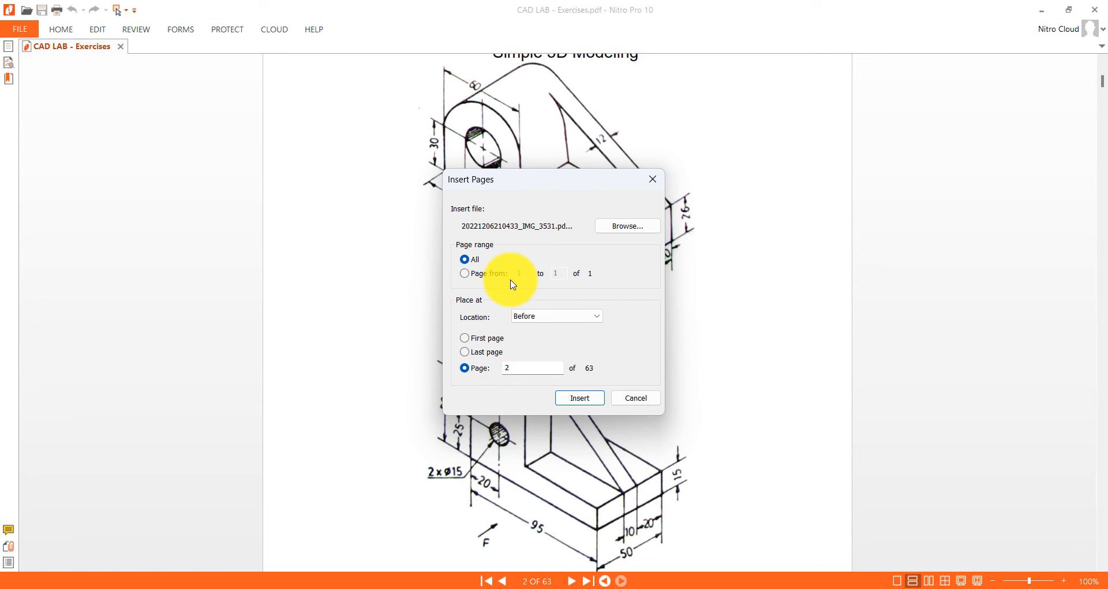
{"action": "left_click", "coordinate": [470, 277]}
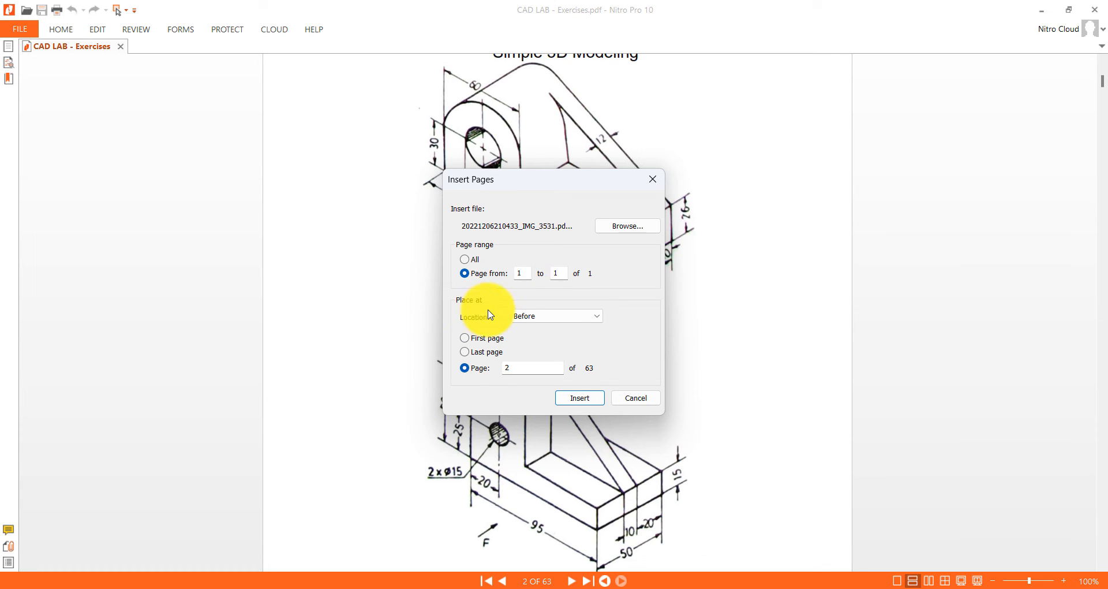
{"action": "left_click", "coordinate": [599, 318]}
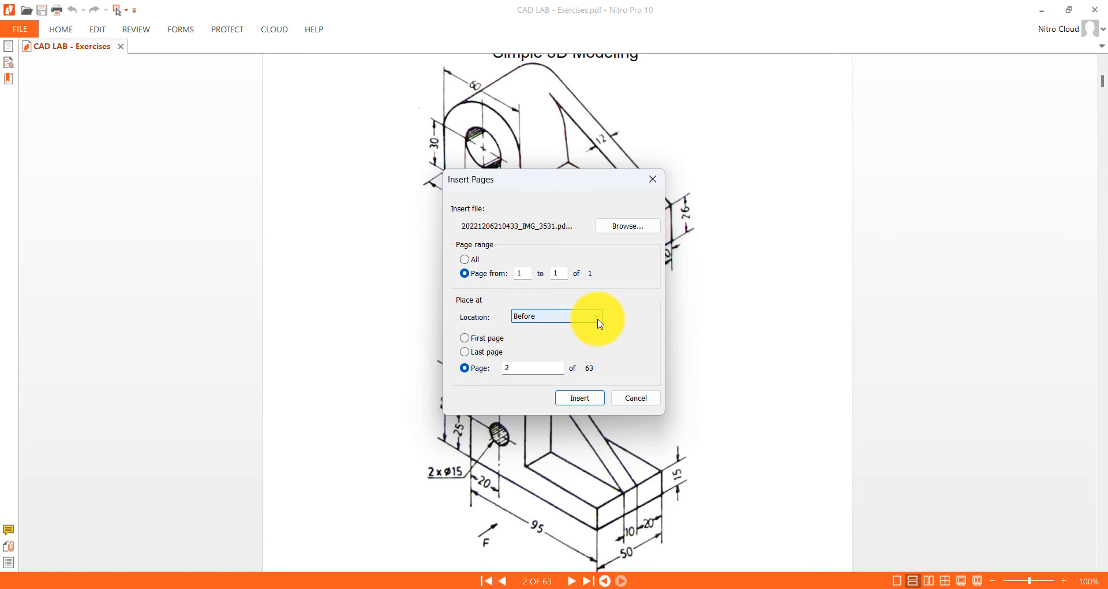
{"action": "left_click", "coordinate": [633, 317]}
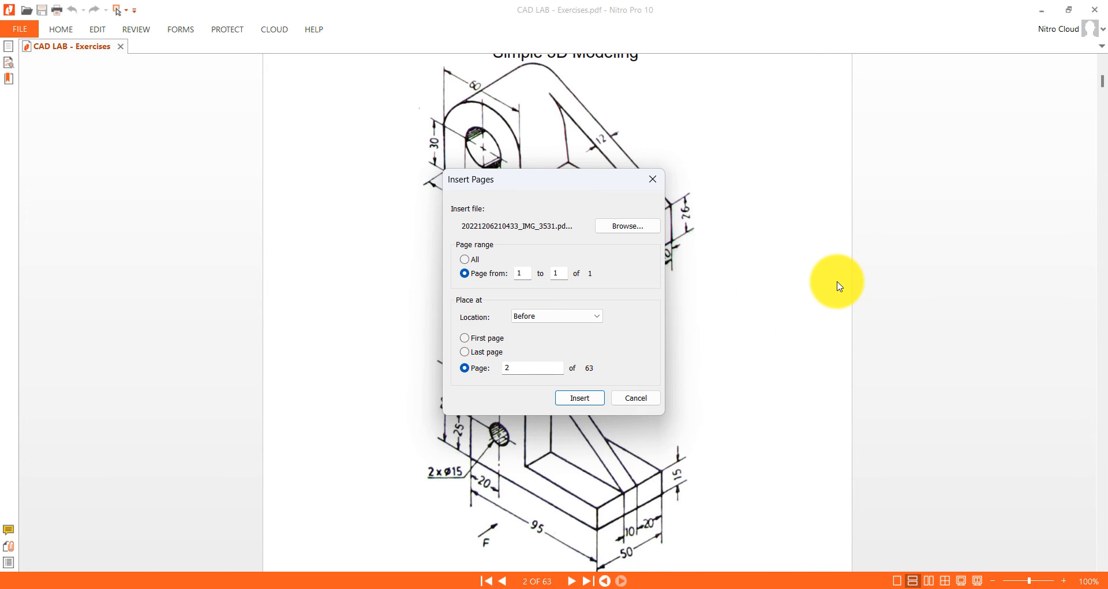
{"action": "left_click", "coordinate": [545, 317]}
{"action": "left_click", "coordinate": [534, 328]}
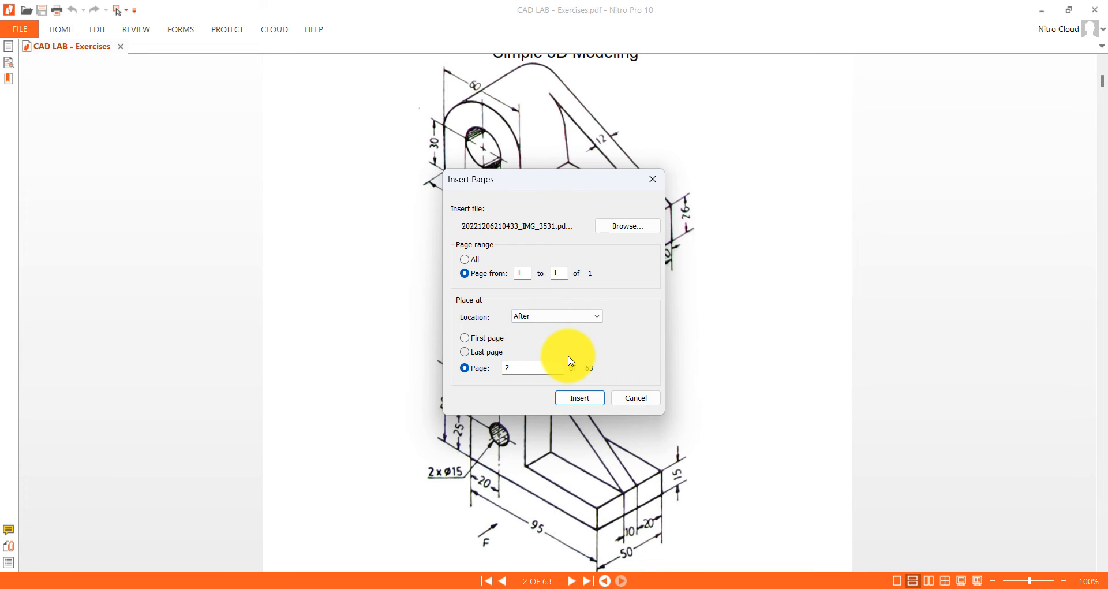
{"action": "left_click", "coordinate": [587, 317]}
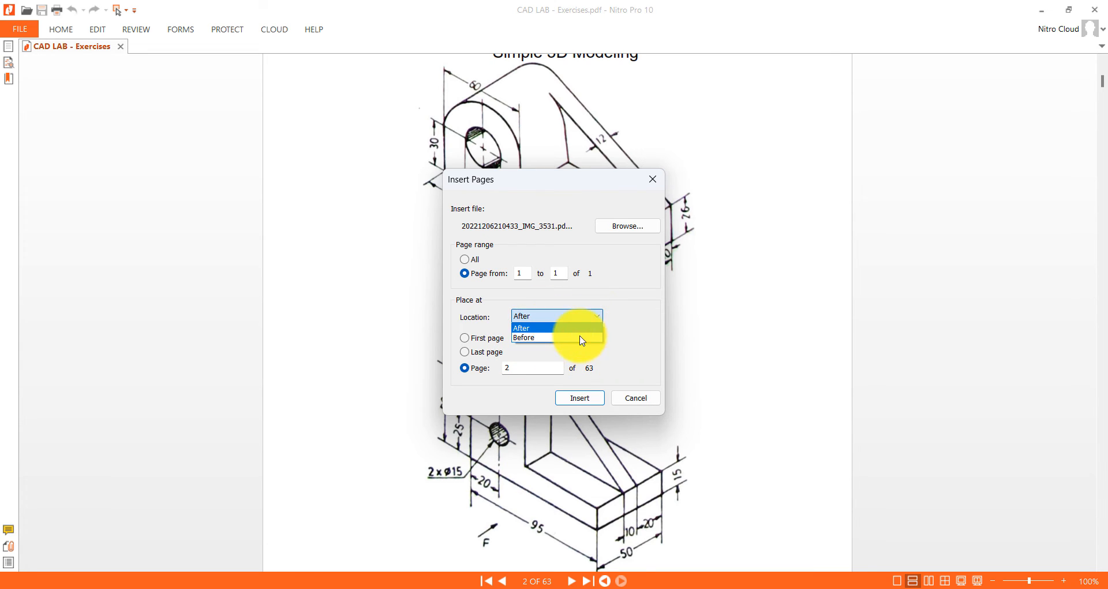
{"action": "left_click", "coordinate": [569, 339]}
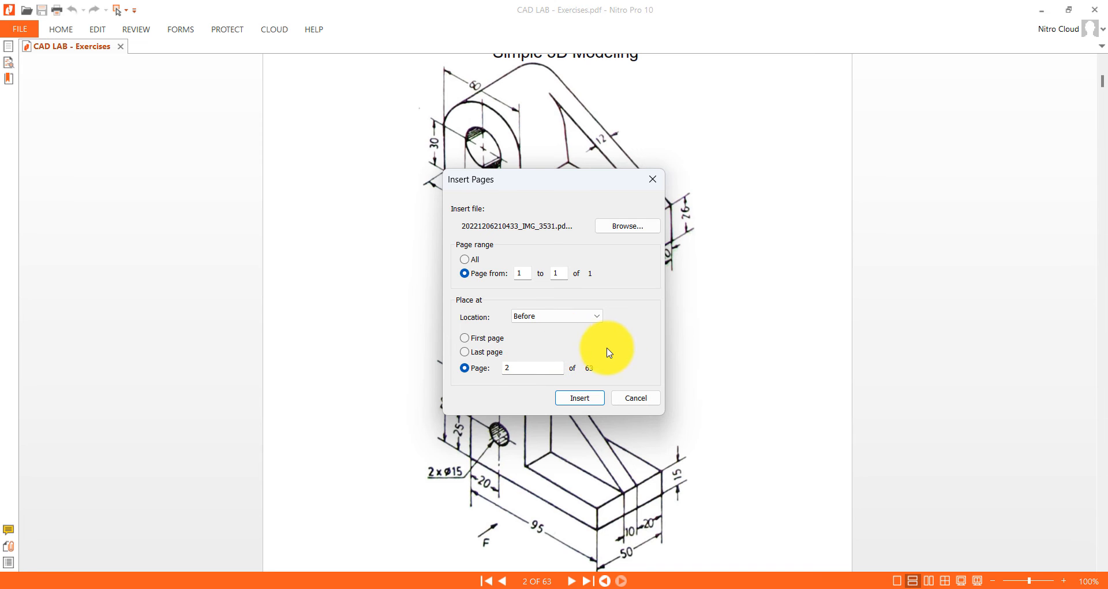
{"action": "left_click", "coordinate": [578, 399]}
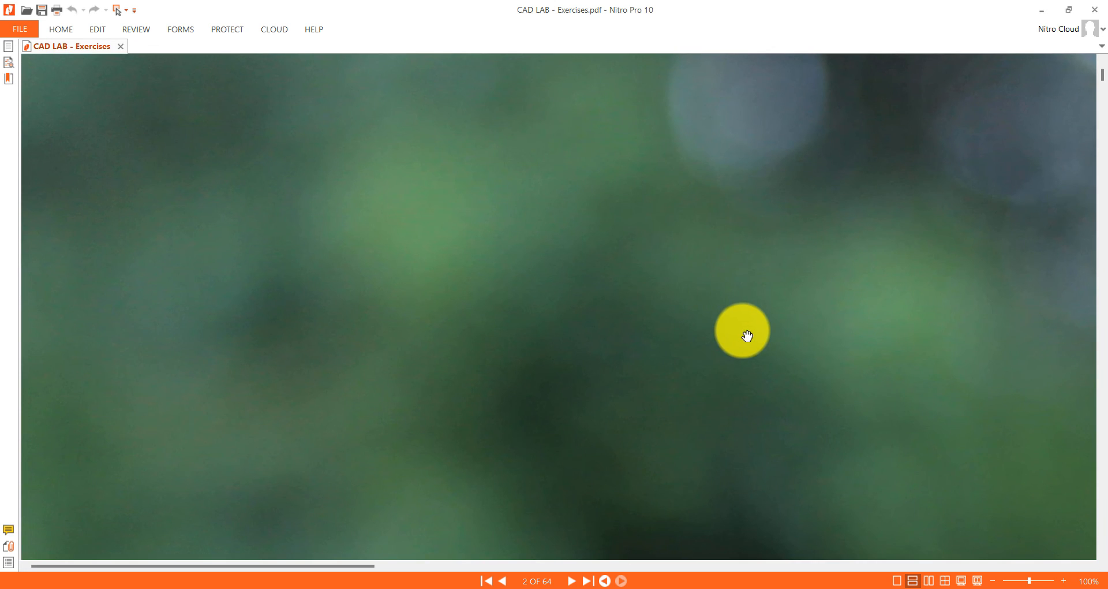
{"action": "scroll", "coordinate": [737, 283], "scroll_direction": "down", "scroll_amount": 5}
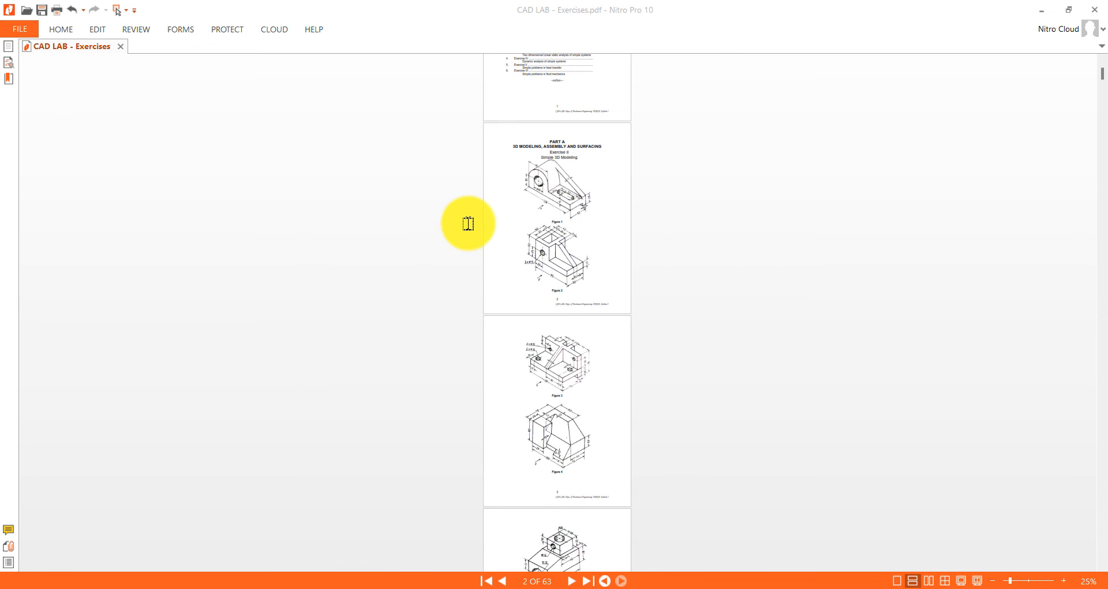
{"action": "left_click", "coordinate": [98, 28]}
{"action": "left_click", "coordinate": [167, 84]}
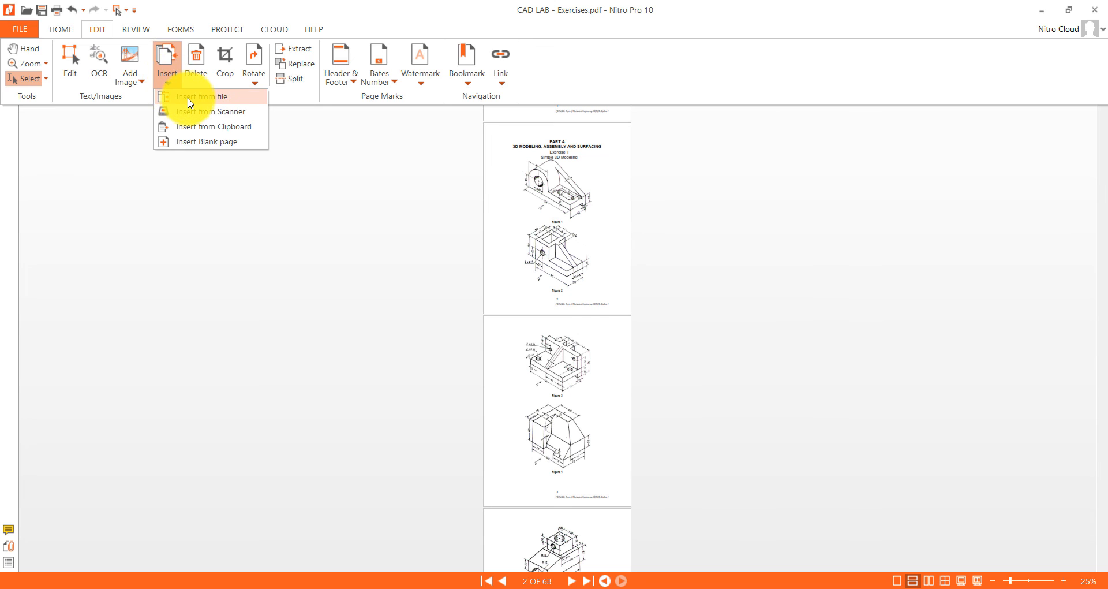
{"action": "left_click", "coordinate": [183, 97]}
{"action": "left_click", "coordinate": [432, 322]}
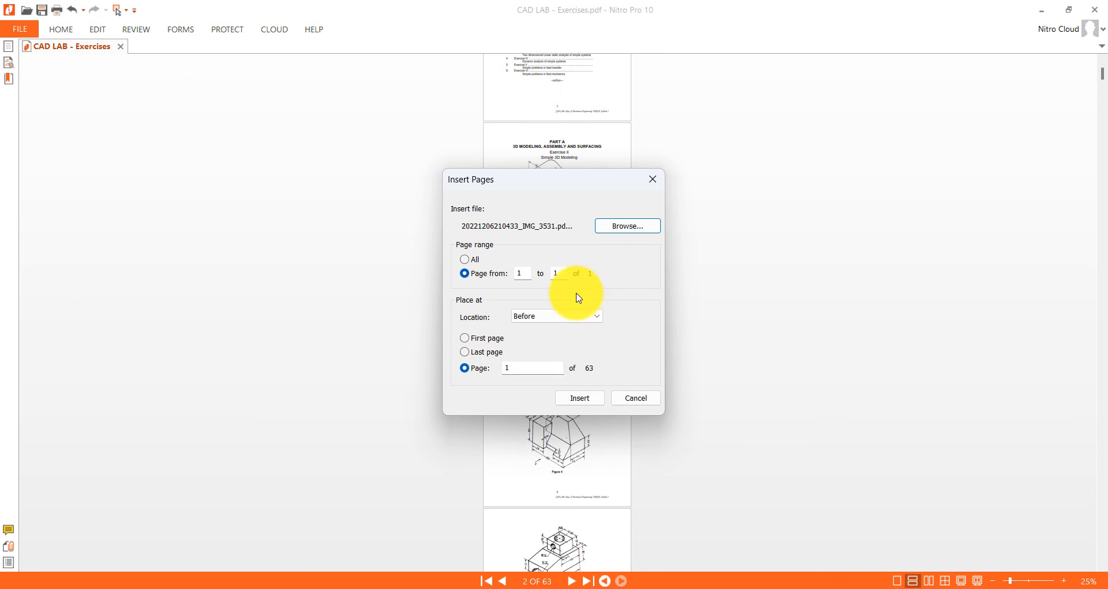
- Set the placement to After page 2 and insert page 1 of the source file
{"action": "left_click_drag", "start_coordinate": [524, 179], "coordinate": [303, 96]}
{"action": "left_click", "coordinate": [368, 231]}
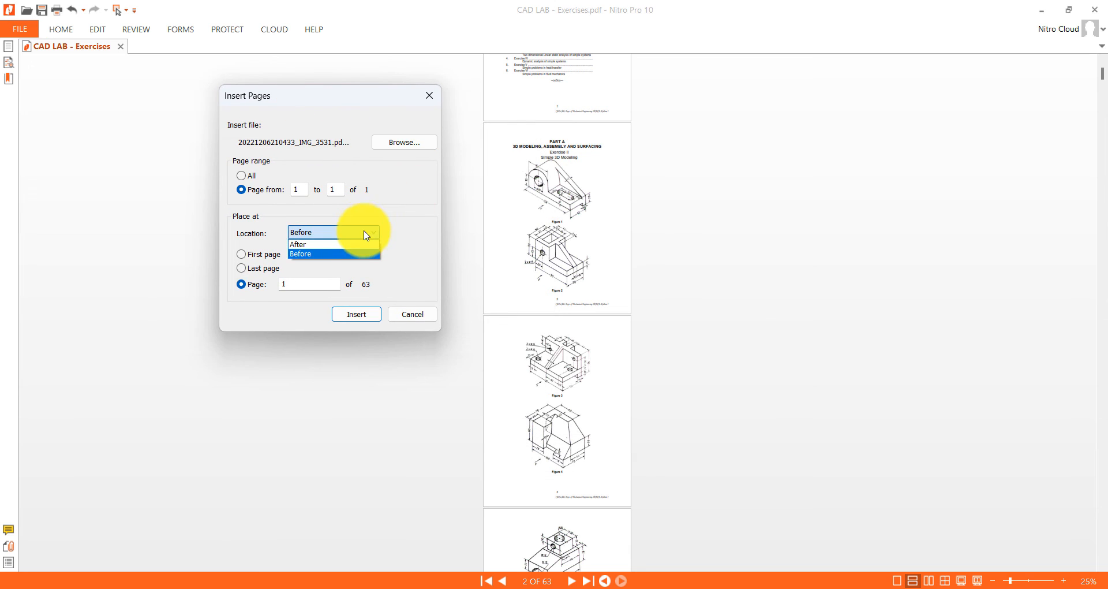
{"action": "left_click", "coordinate": [329, 244]}
{"action": "left_click", "coordinate": [299, 281]}
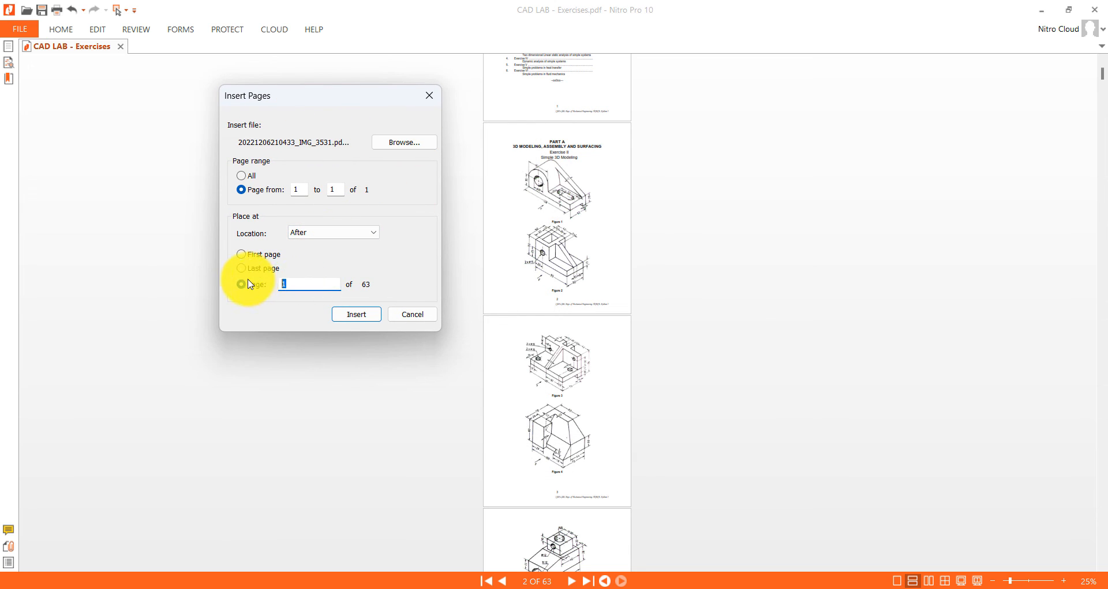
{"action": "type", "text": "2"}
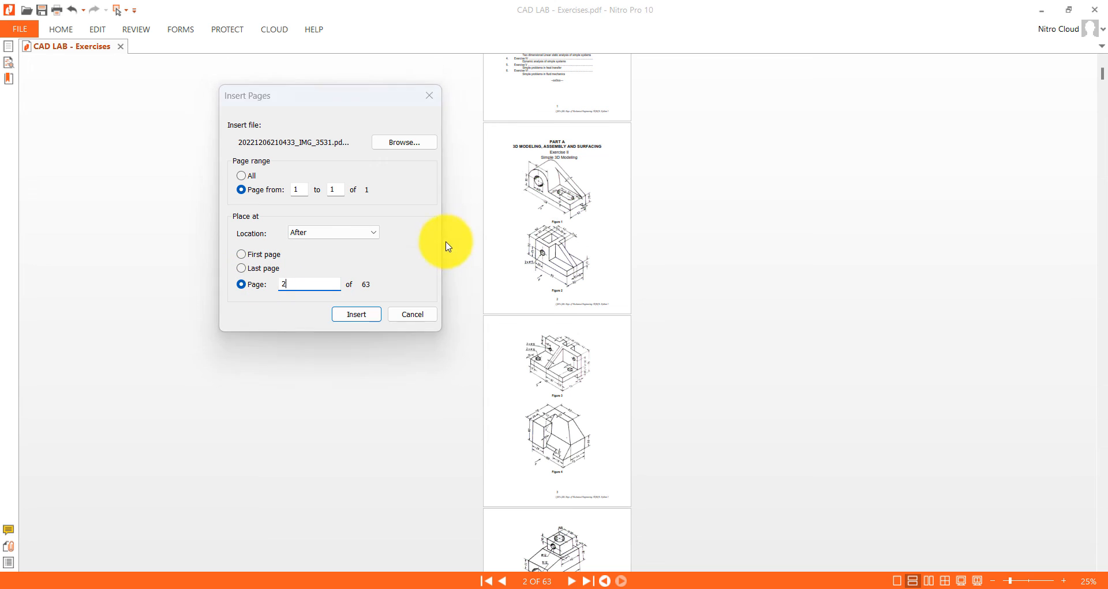
{"action": "left_click", "coordinate": [354, 314]}
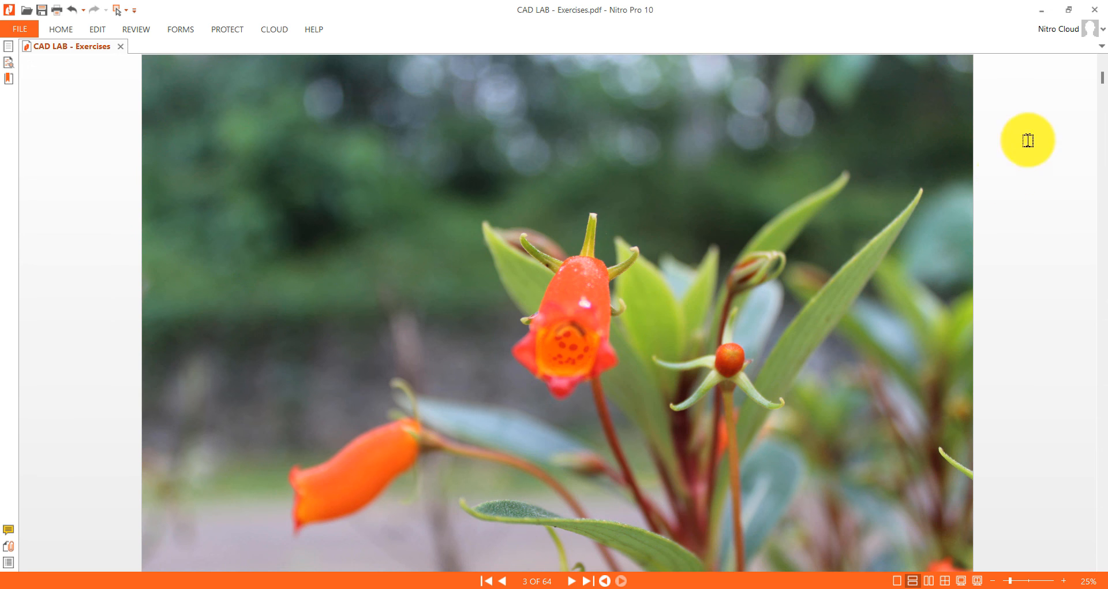
- Examine the position of the inserted photo page among the neighbouring document pages
{"action": "scroll", "coordinate": [909, 153], "scroll_direction": "down", "scroll_amount": 5}
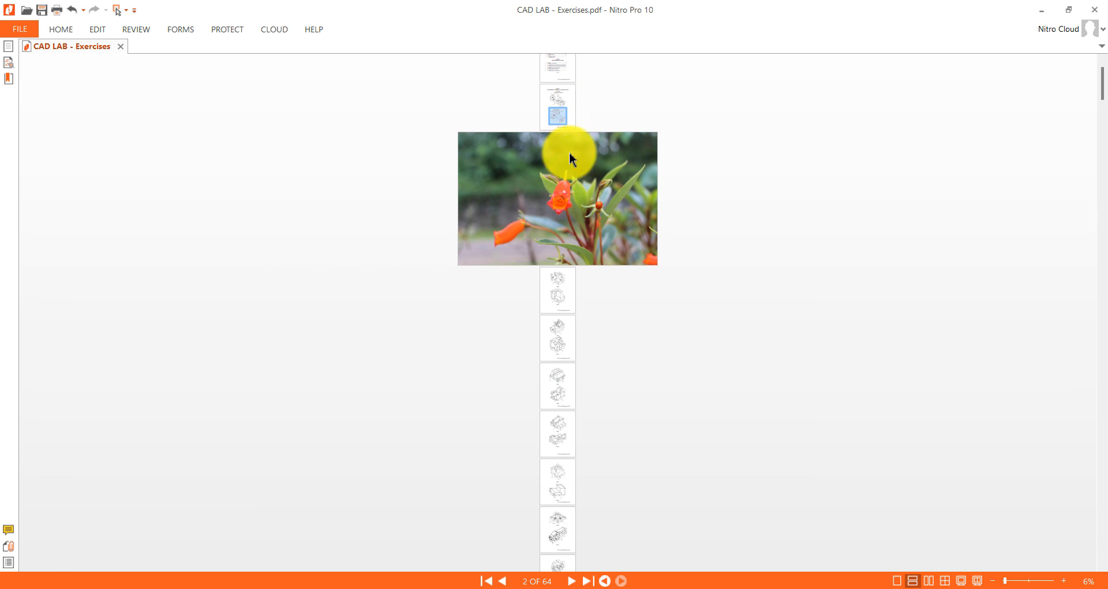
{"action": "left_click", "coordinate": [563, 193]}
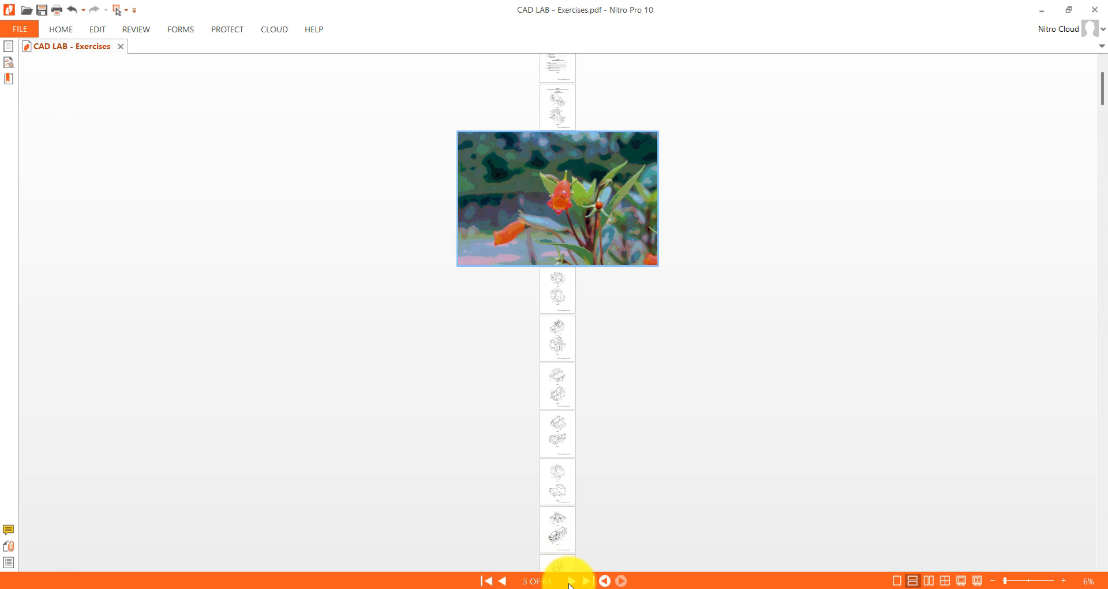
{"action": "left_click", "coordinate": [570, 580]}
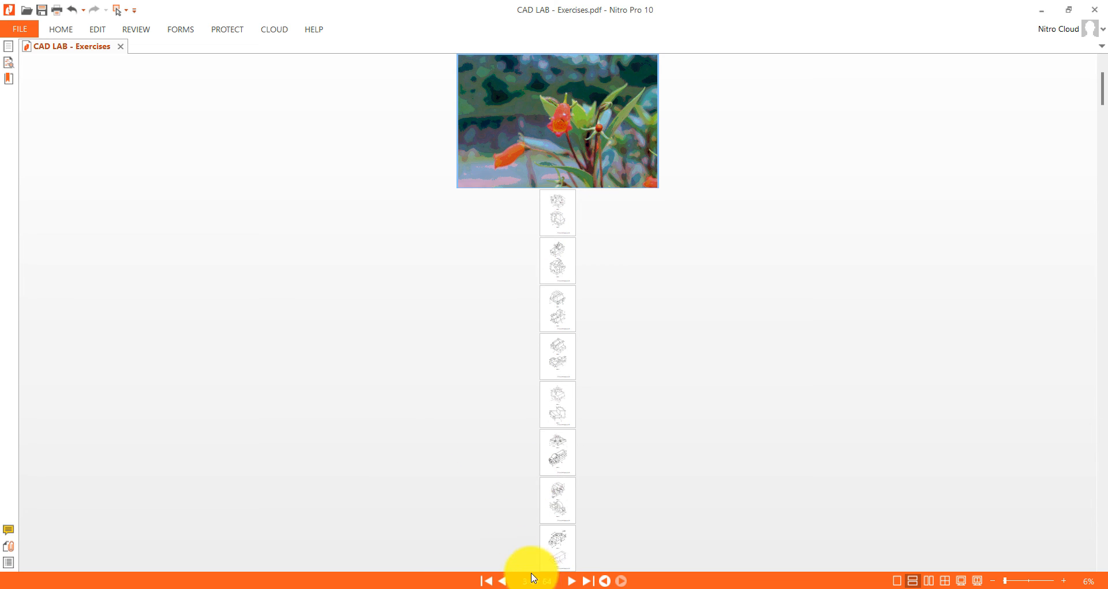
{"action": "left_click", "coordinate": [503, 581]}
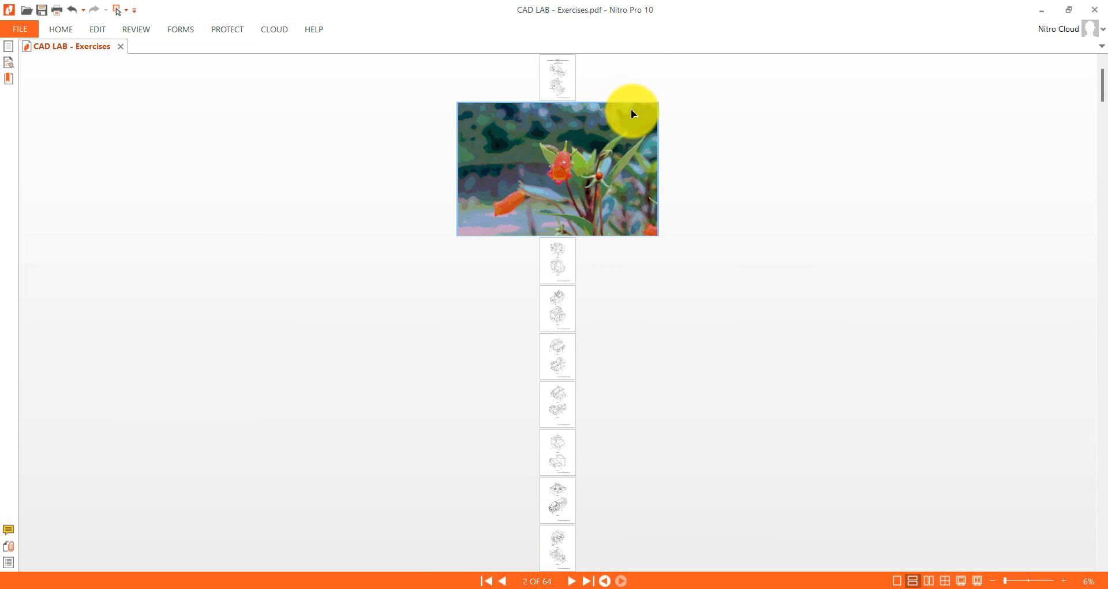